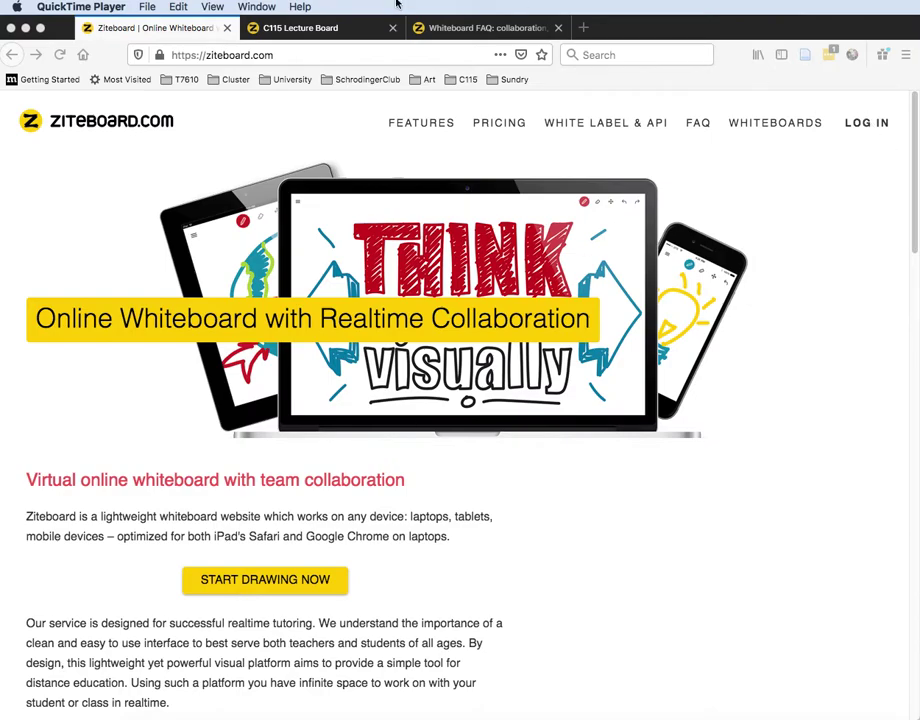
Switch to the C115 Lecture Board tab to show its empty whiteboard.
click(305, 28)
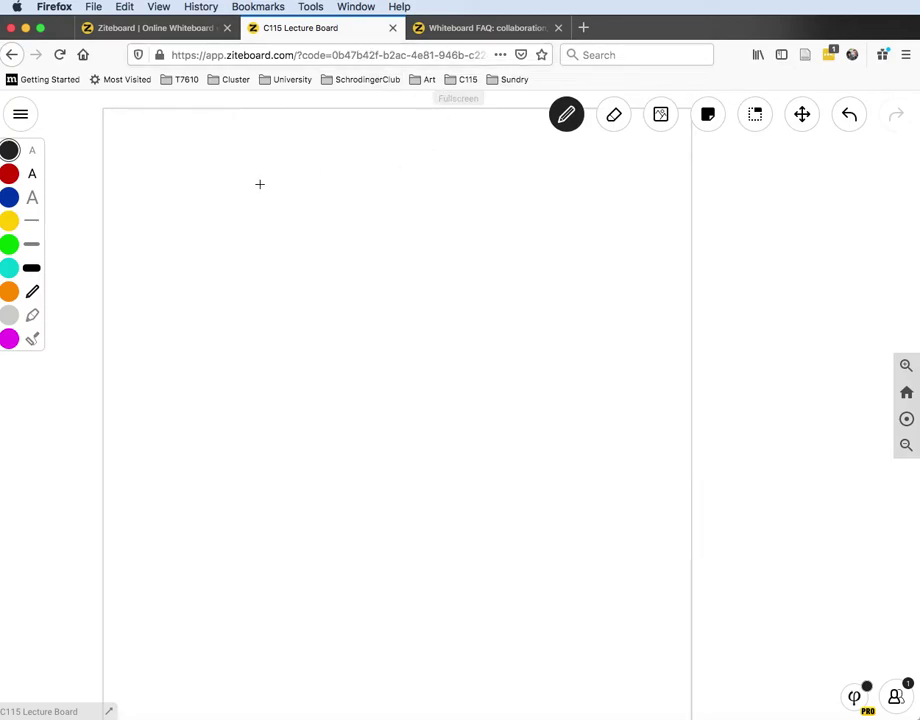
Draw a black circle and a rising line, then add the label 'Name' beneath the line.
mouse_move(263, 191)
mouse_down()
mouse_move(306, 272)
mouse_move(250, 188)
mouse_up()
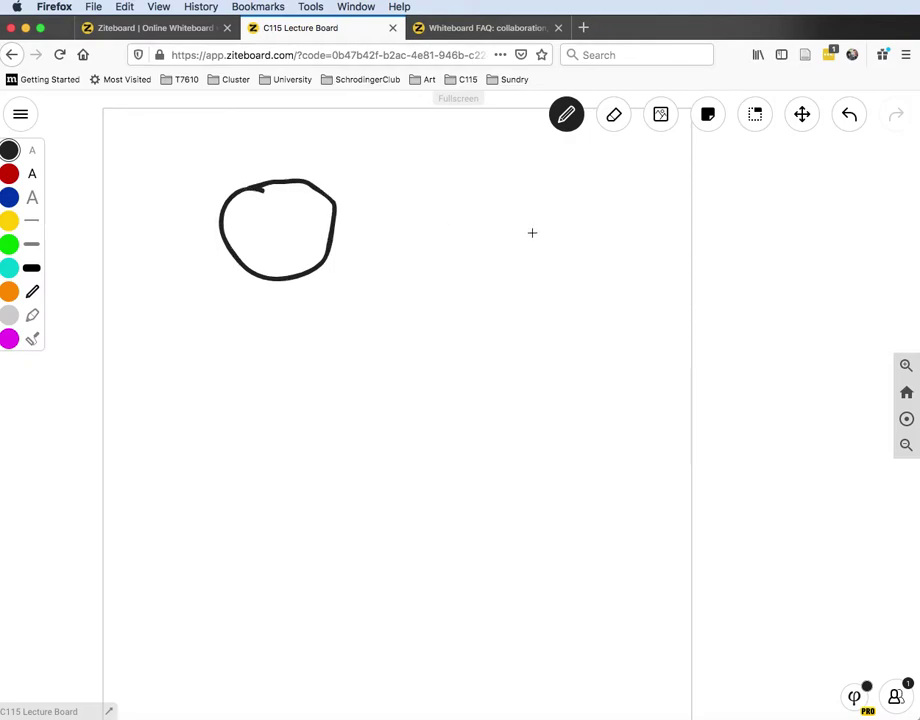
drag(389, 231, 559, 196)
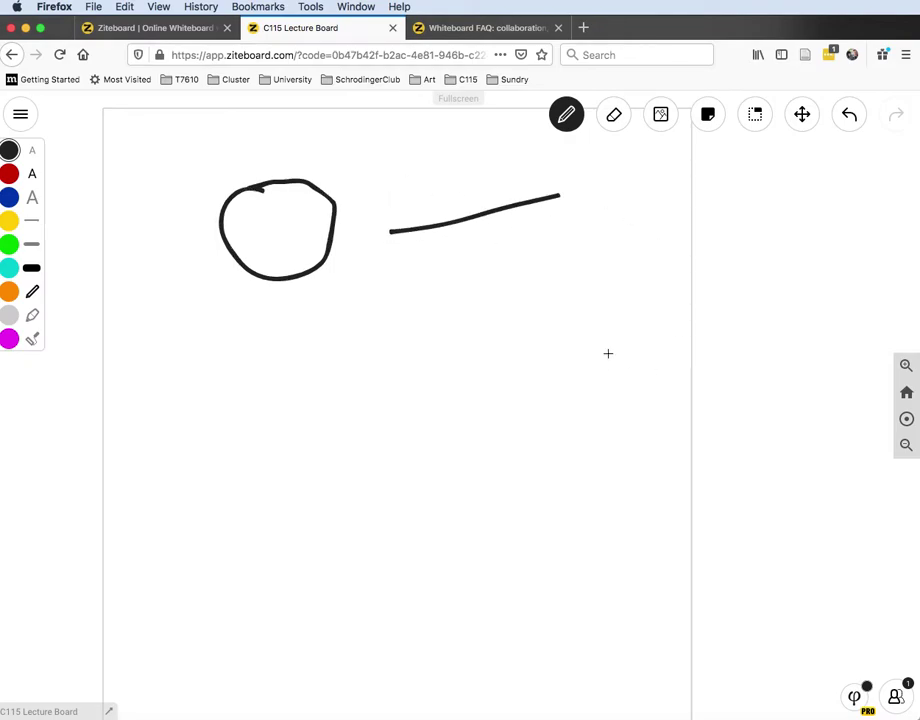
double_click(421, 257)
text(Name)
click(466, 353)
click(647, 198)
Switch the pen colour to blue and draw a short stroke below the circle.
click(566, 117)
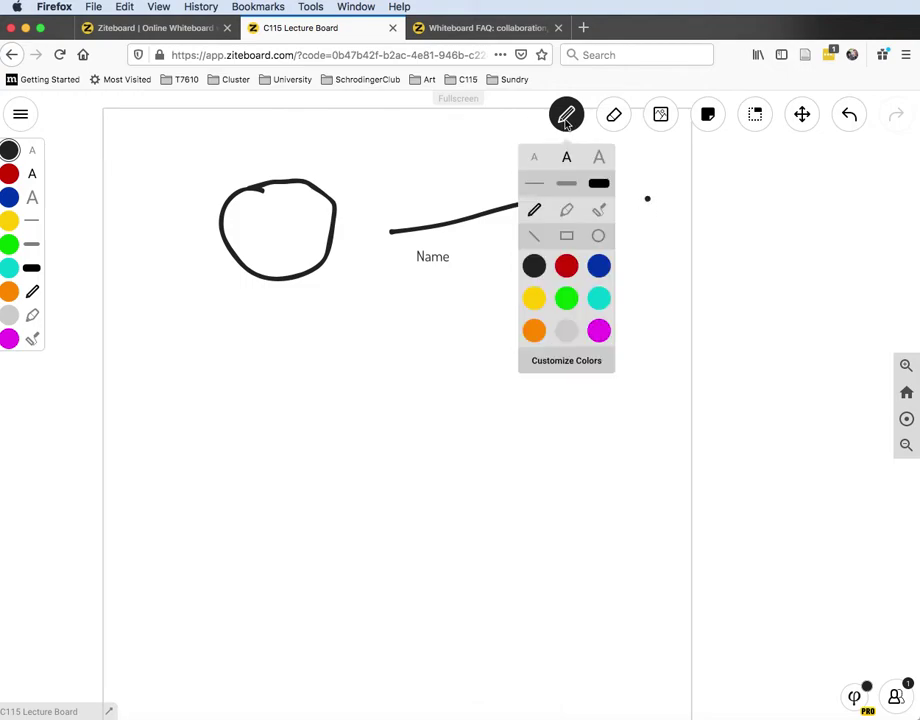
click(566, 117)
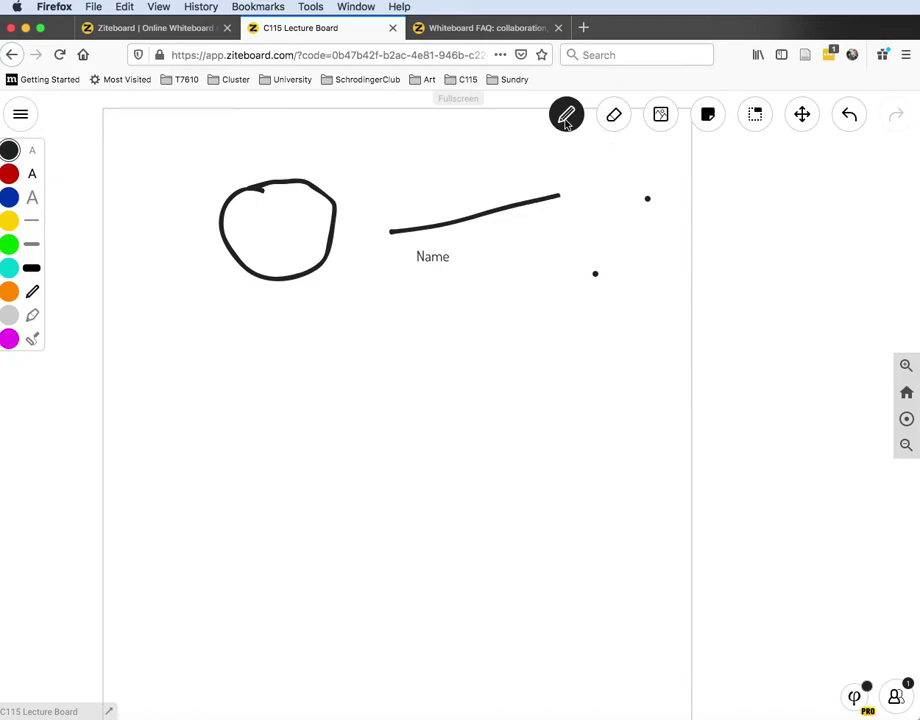
click(566, 117)
click(598, 265)
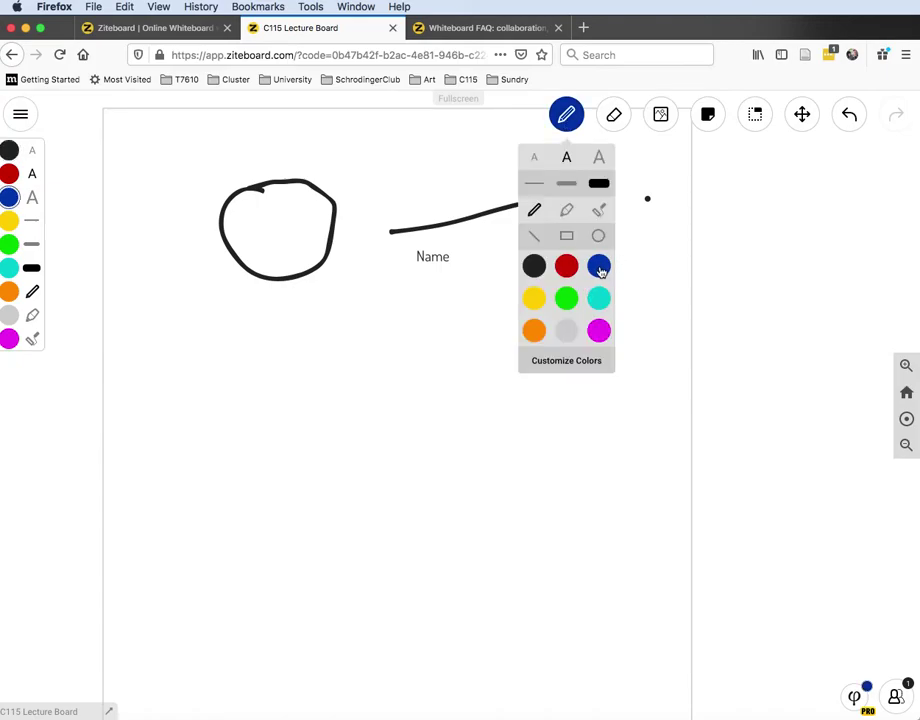
drag(263, 345, 329, 359)
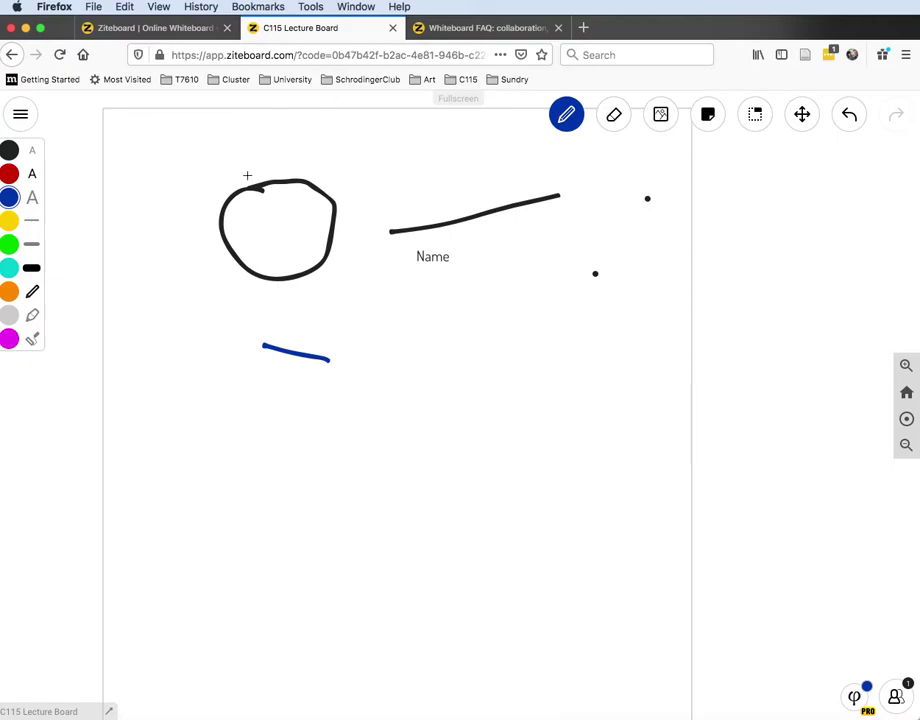
Move the black circle below and to the right of the Name label.
click(305, 182)
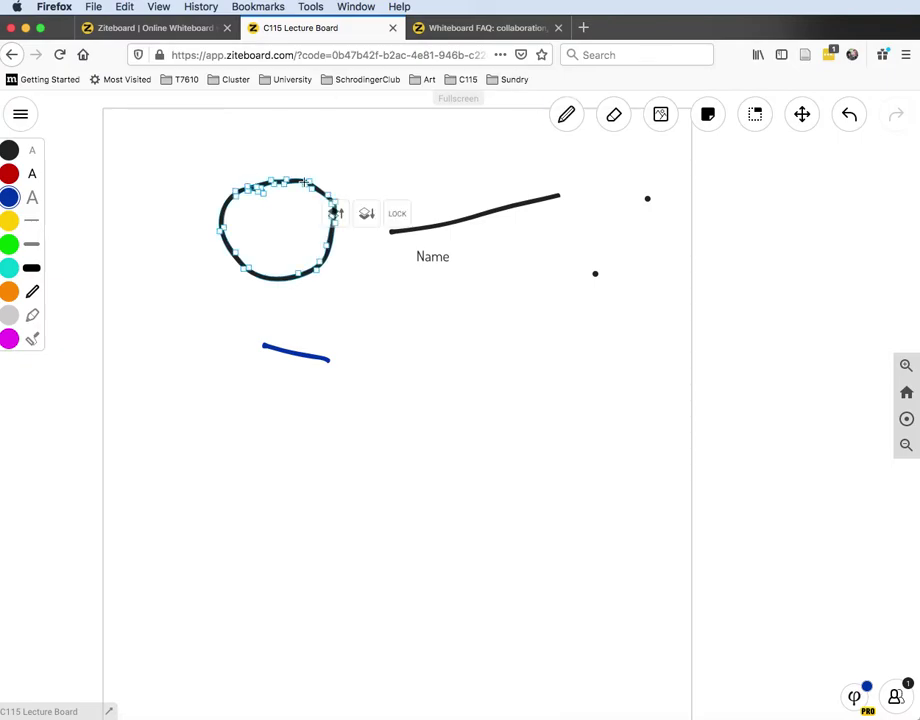
drag(305, 181, 530, 350)
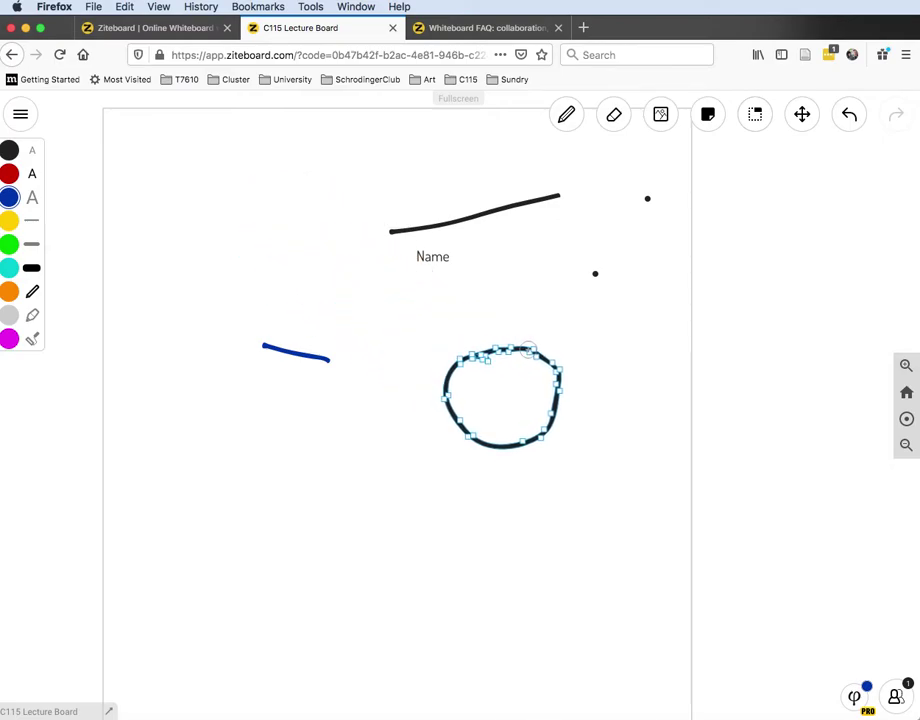
click(633, 358)
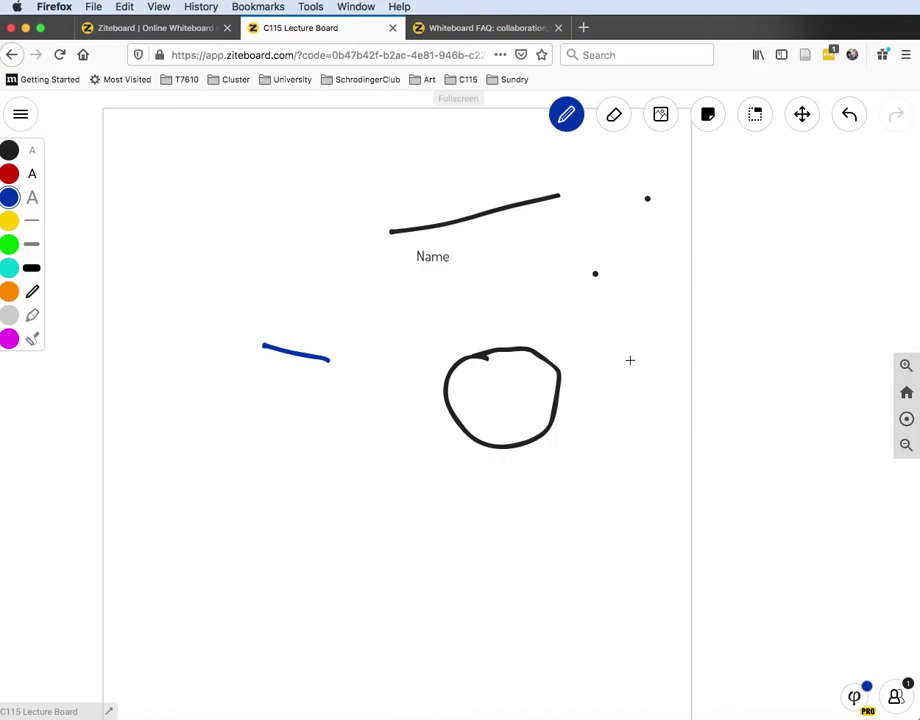
Enable Shape recognition in the board Settings.
click(22, 113)
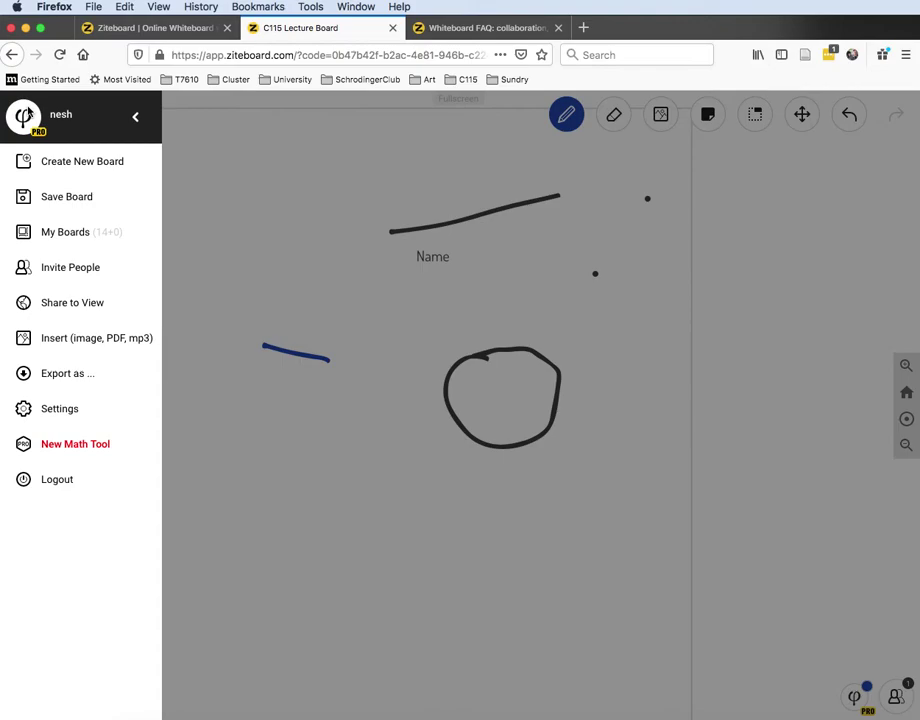
click(46, 408)
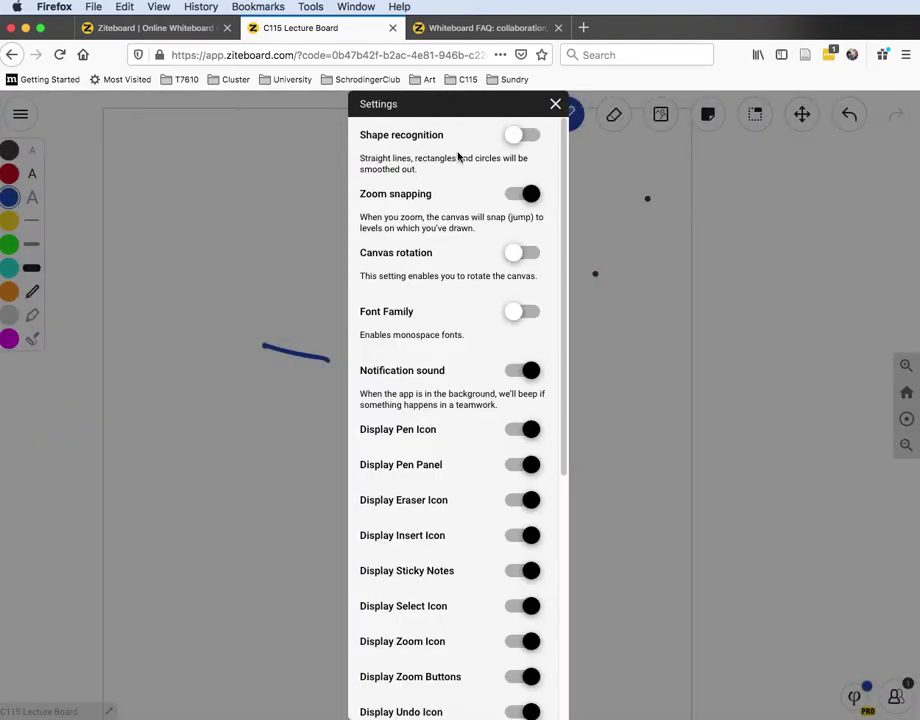
click(533, 137)
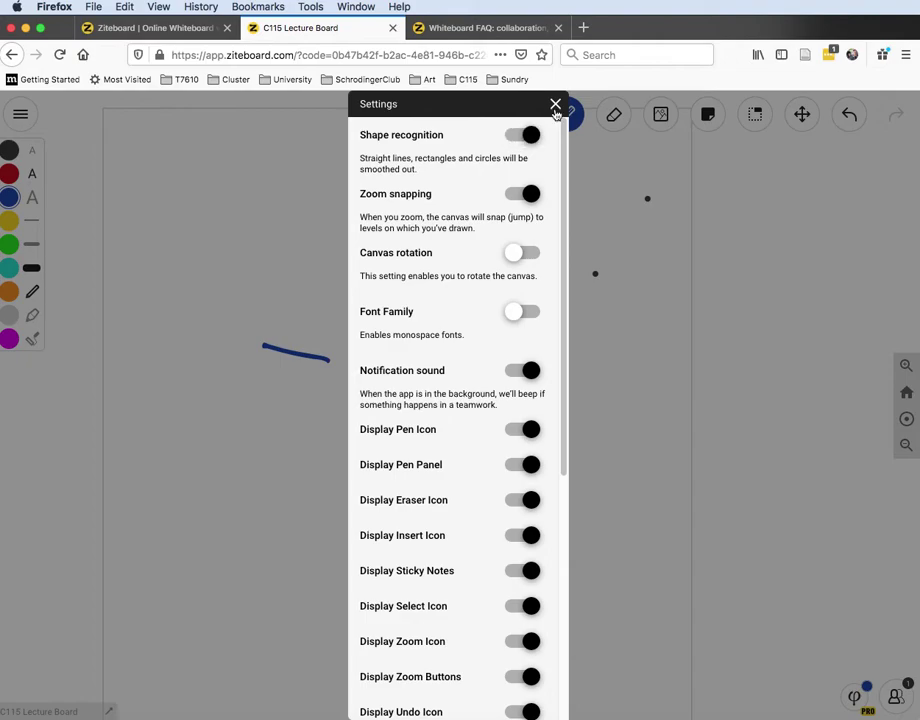
click(556, 106)
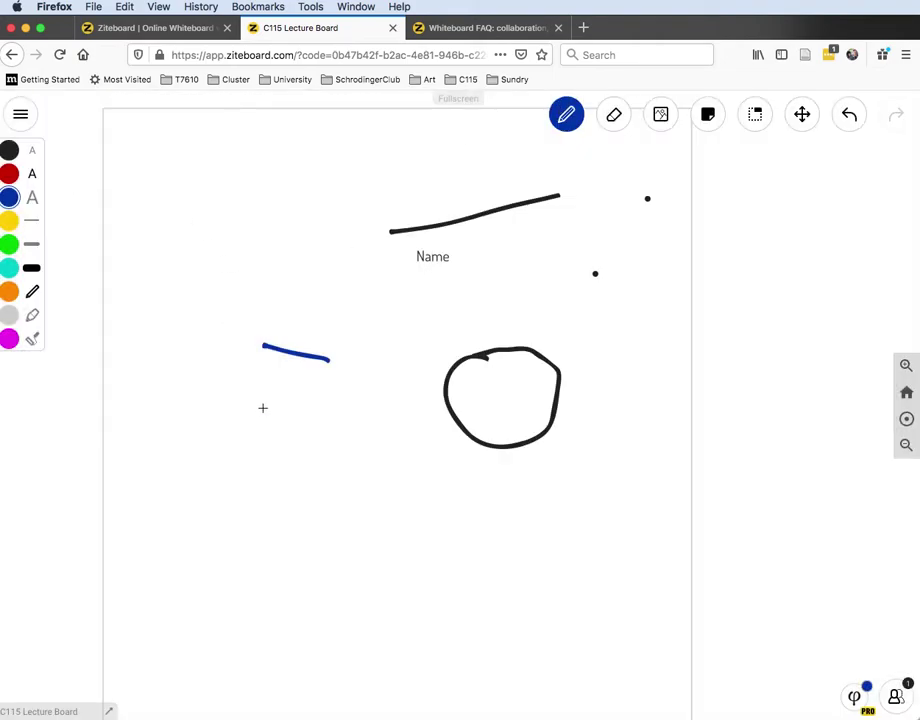
Draw a long straight blue line, an upper-left oval, a right-side blob and a bottom circle.
mouse_move(154, 420)
mouse_down()
mouse_move(325, 421)
mouse_move(401, 468)
mouse_move(438, 472)
mouse_up()
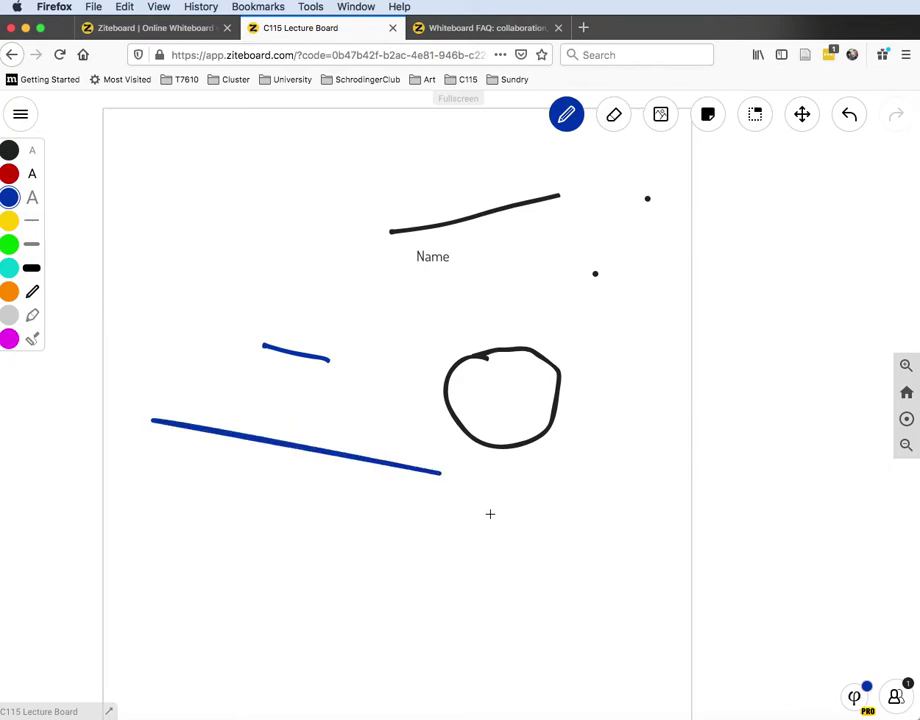
mouse_move(262, 163)
mouse_down()
mouse_move(203, 164)
mouse_move(183, 226)
mouse_move(280, 279)
mouse_move(341, 205)
mouse_move(230, 150)
mouse_move(236, 166)
mouse_up()
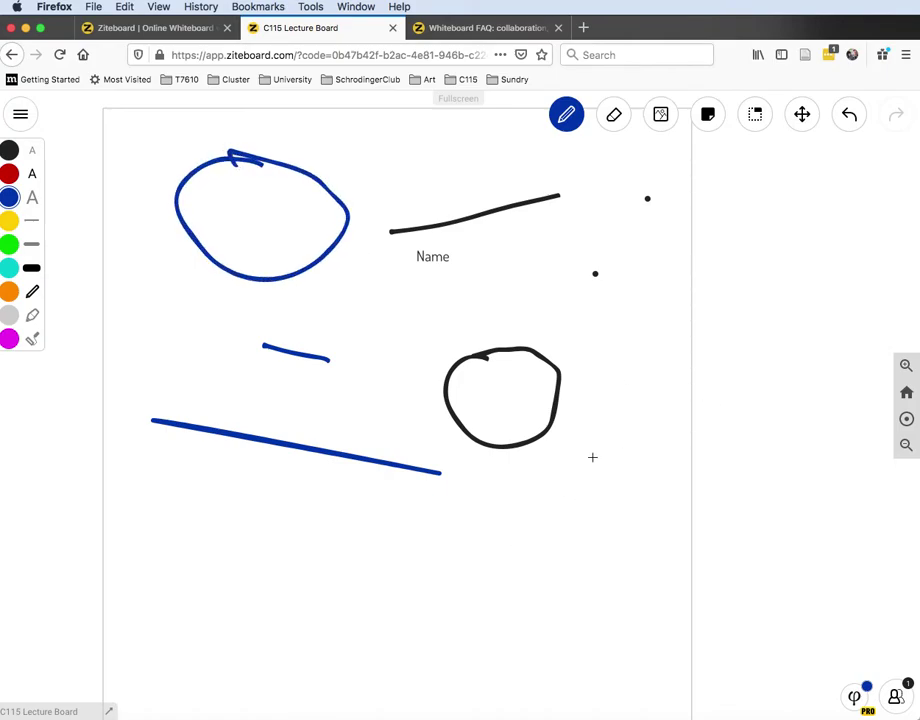
mouse_move(598, 449)
mouse_down()
mouse_move(557, 460)
mouse_move(521, 507)
mouse_move(538, 538)
mouse_move(698, 561)
mouse_move(645, 368)
mouse_move(595, 455)
mouse_up()
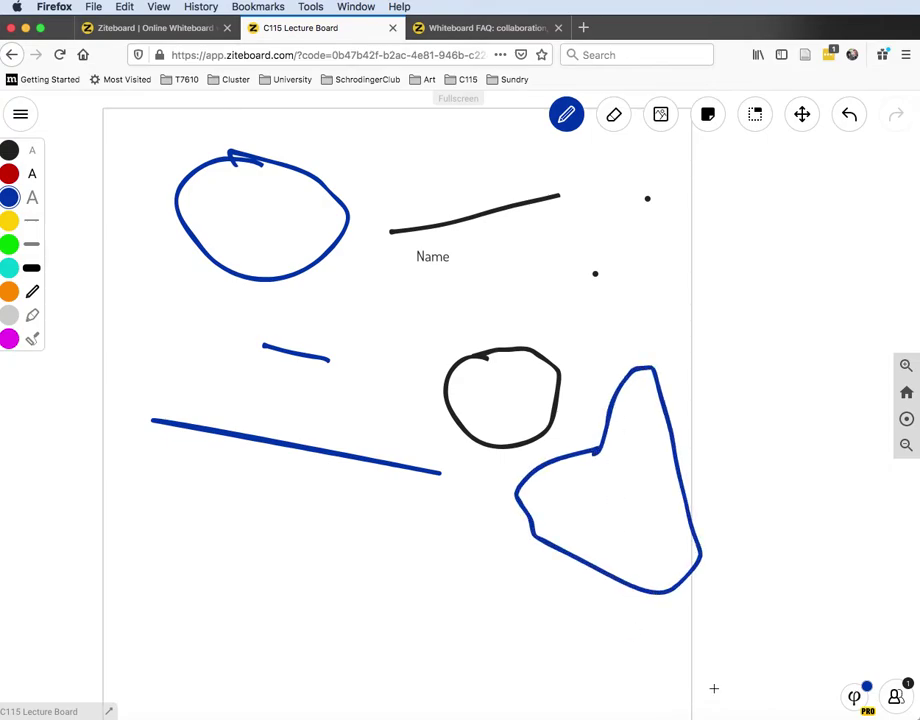
mouse_move(300, 503)
mouse_down()
mouse_move(246, 575)
mouse_move(359, 604)
mouse_move(353, 507)
mouse_move(286, 502)
mouse_up()
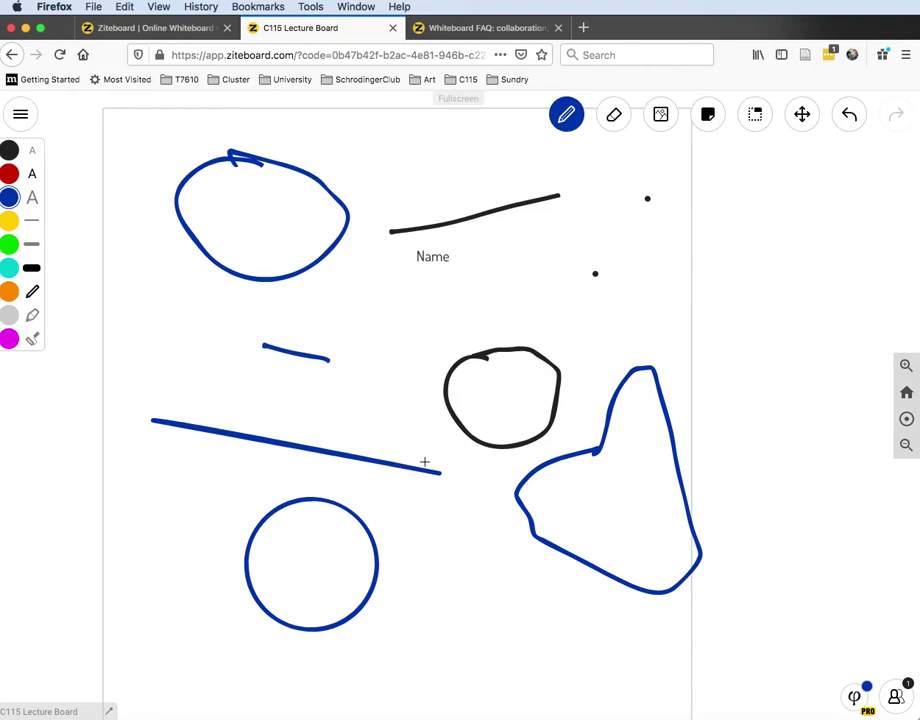
Glance through the Whiteboard FAQ page, then return to the lecture board.
click(490, 29)
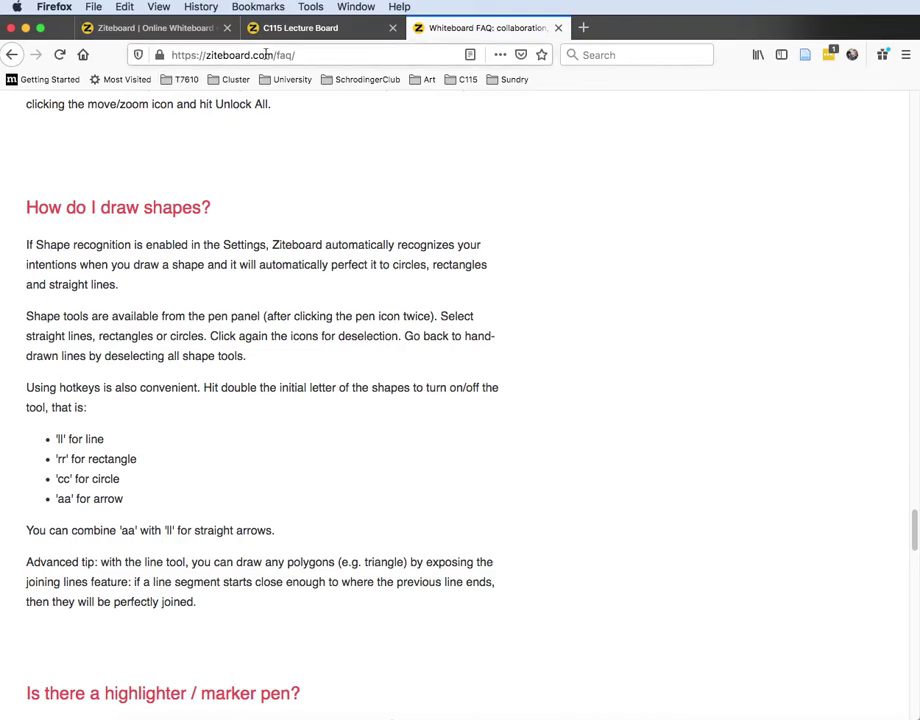
scroll(416, 265, down, 15)
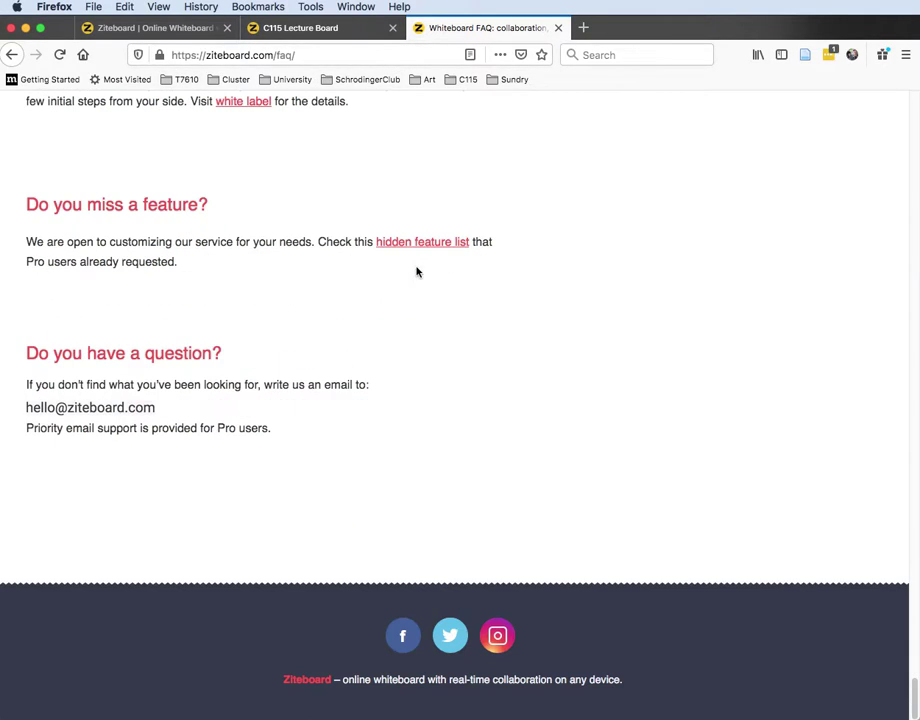
scroll(213, 232, up, 10)
scroll(213, 233, up, 3)
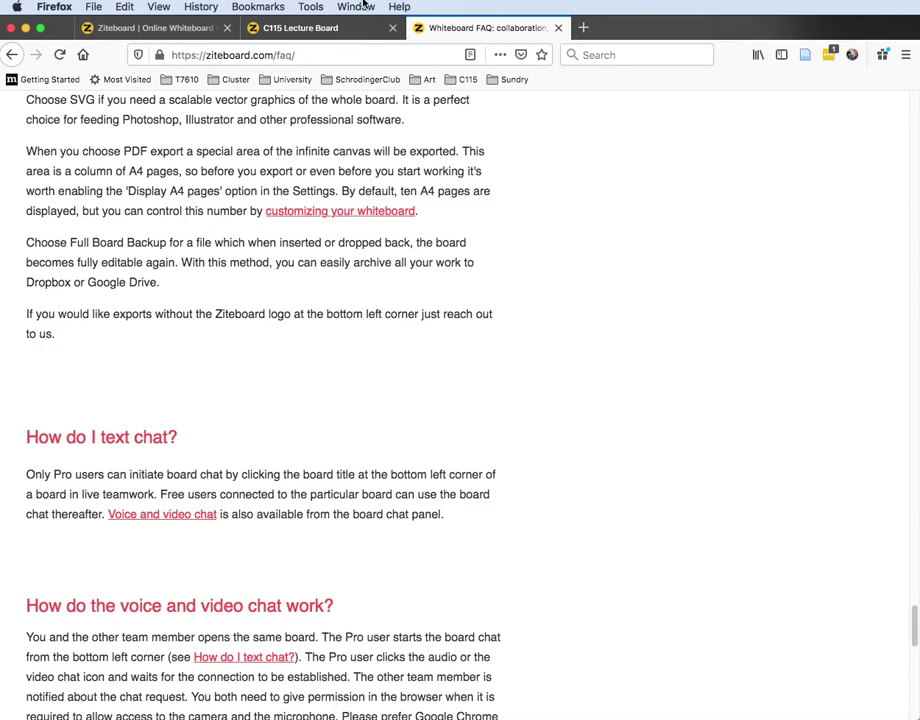
click(305, 27)
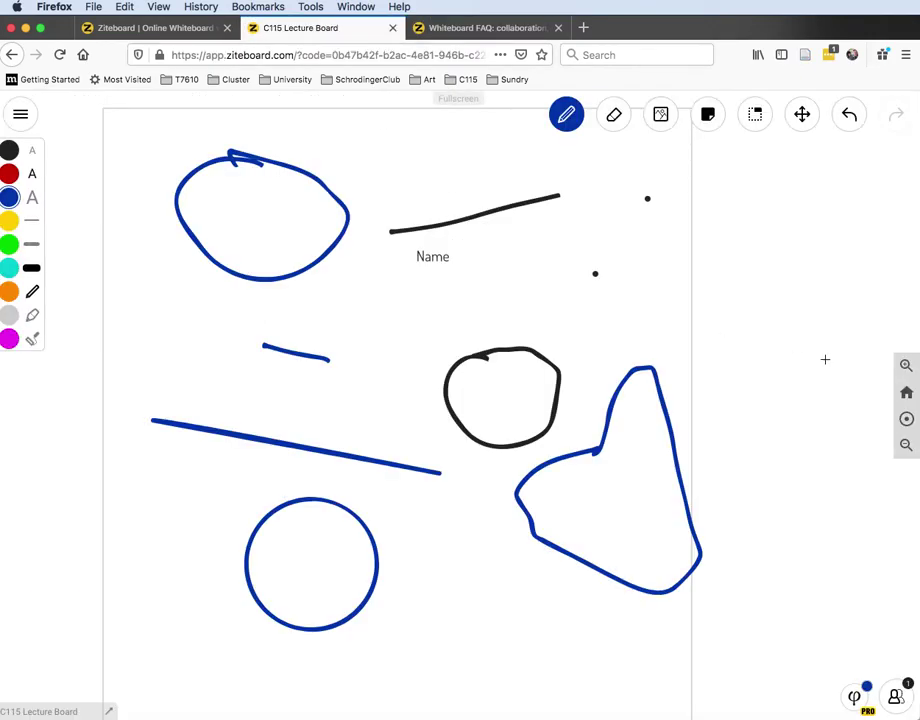
Draw a blue arrow right of the lower circle and a small circle above the short stroke.
key(ctrl+Up)
key(Escape)
drag(426, 575, 578, 608)
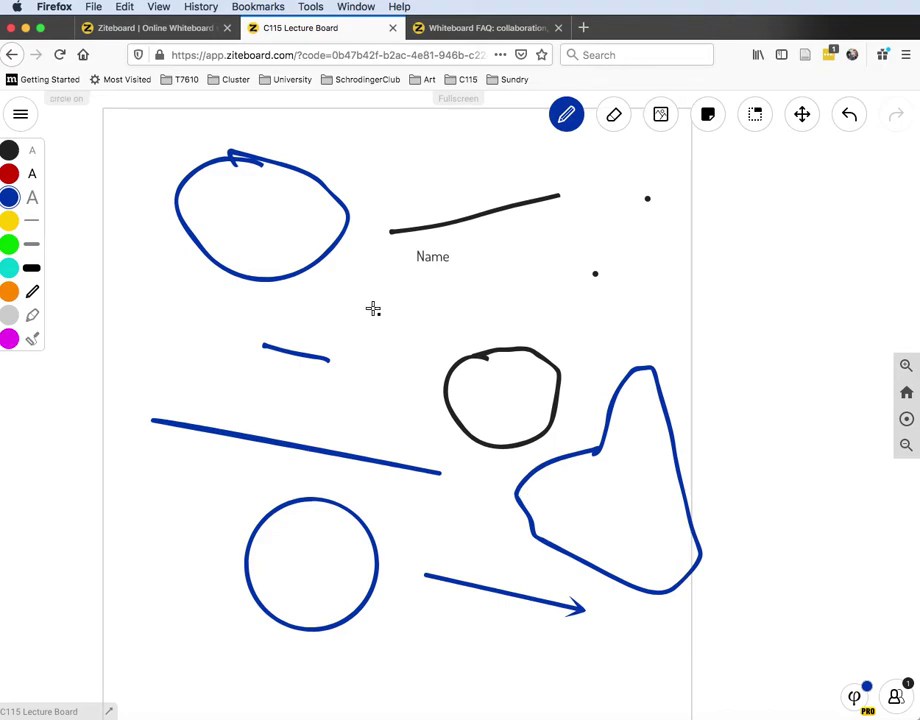
drag(388, 287, 374, 356)
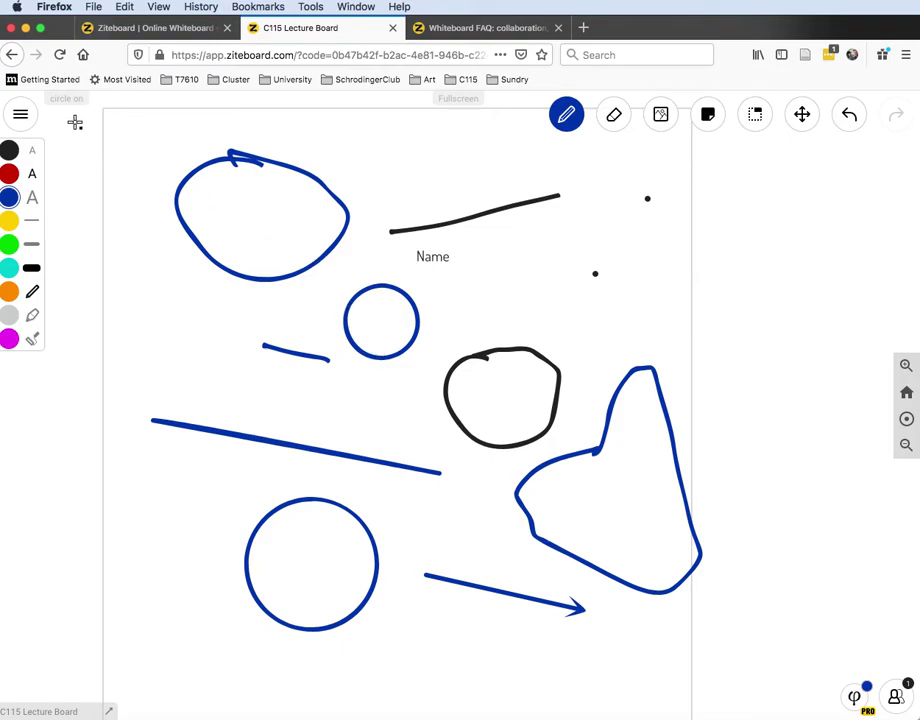
Insert the water.png image from the computer onto the board.
click(20, 115)
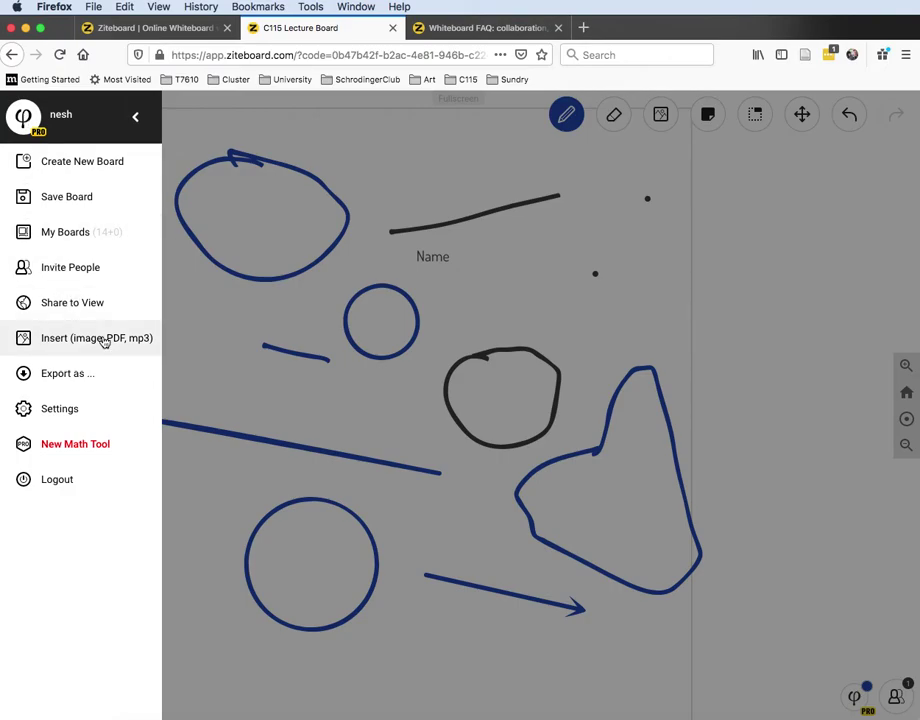
click(104, 340)
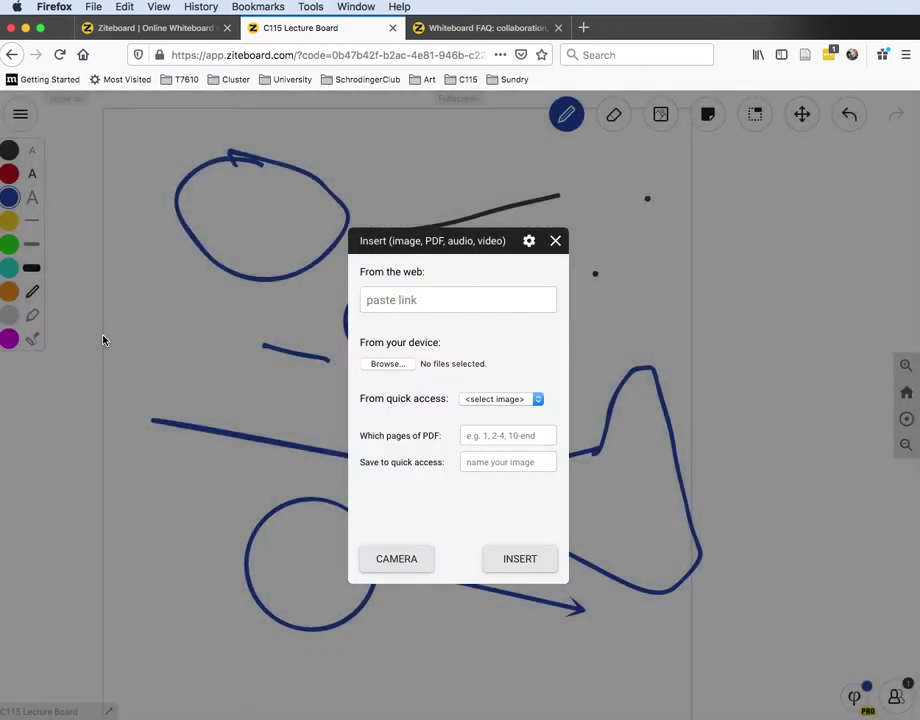
click(394, 366)
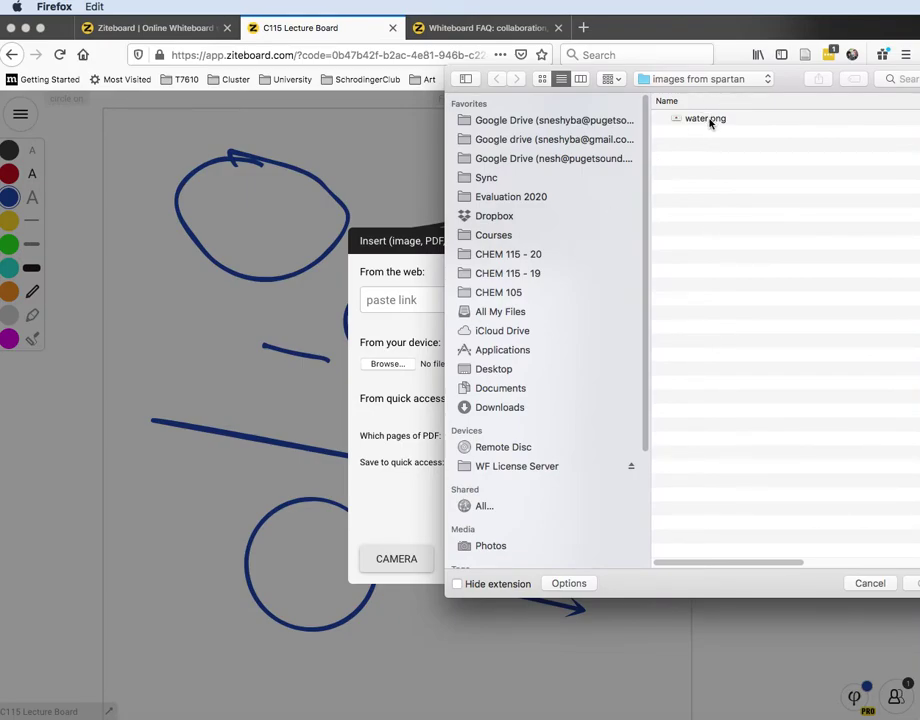
double_click(705, 119)
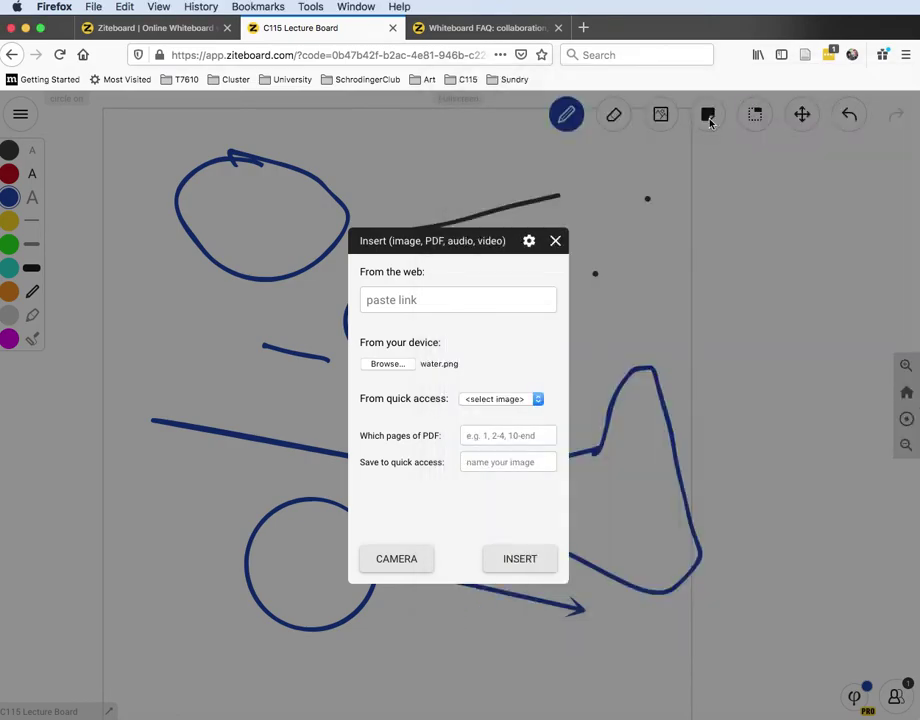
click(514, 560)
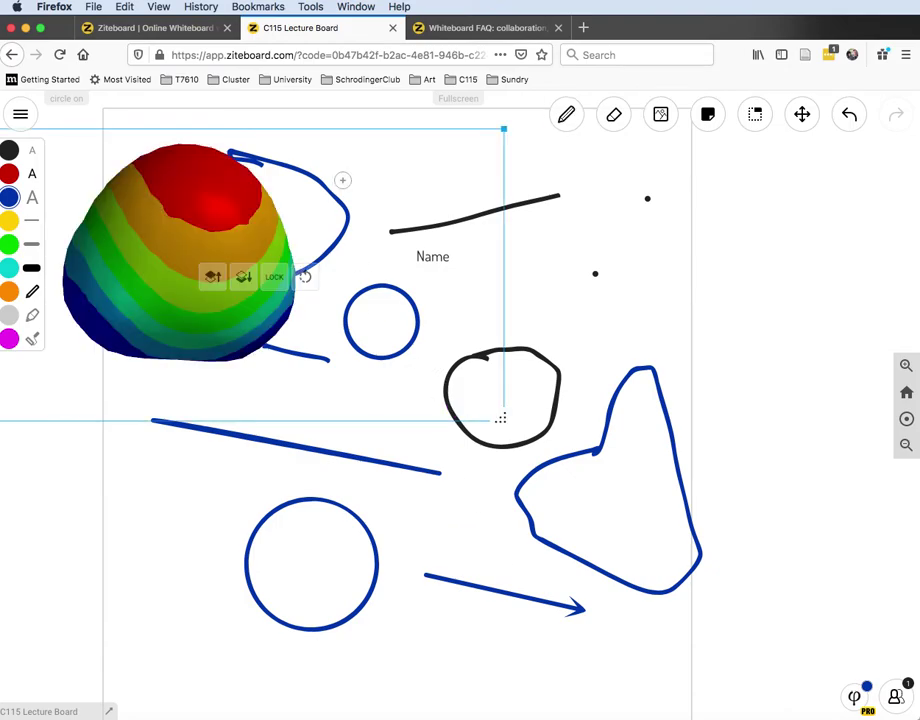
Shrink the water.png image and move it left beside the small blue circle.
drag(300, 275, 570, 287)
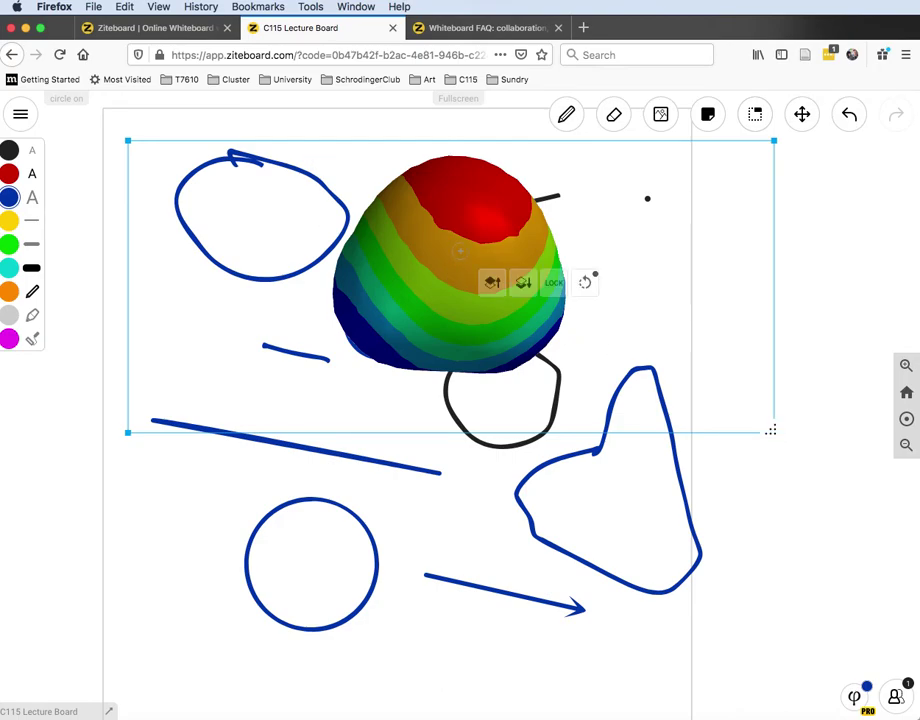
drag(772, 432, 603, 354)
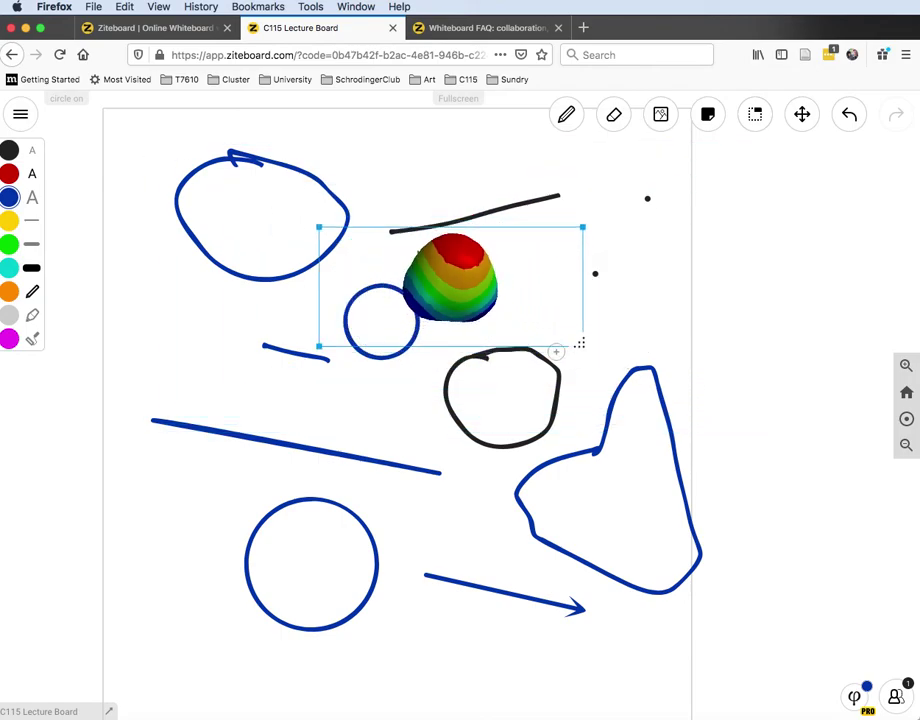
drag(450, 280, 195, 311)
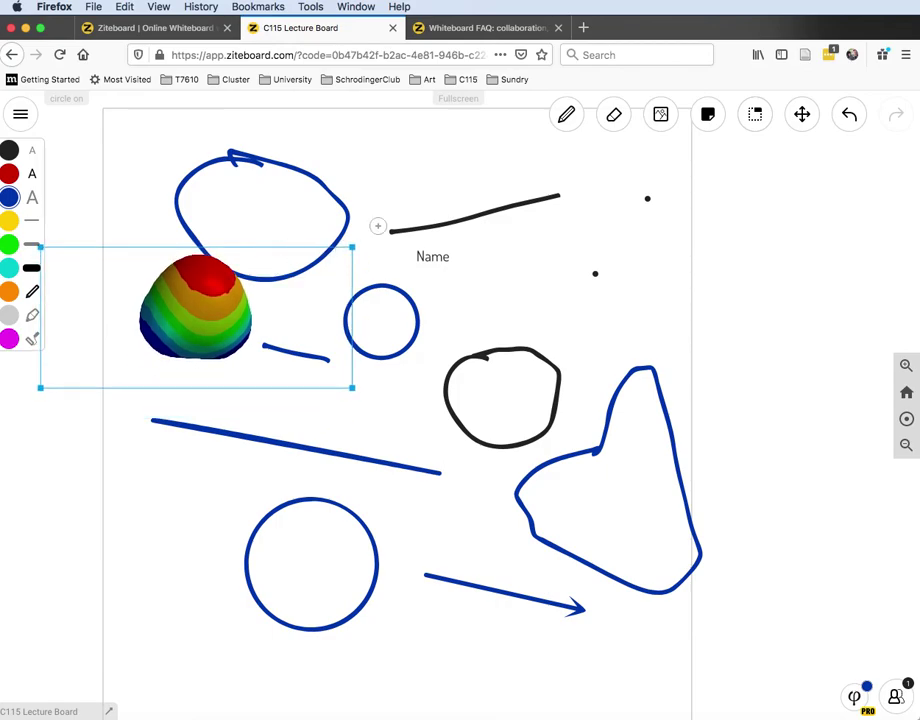
Erase the top blue oval, black line, dot, black circle and large blue freeform shape.
click(614, 115)
drag(308, 209, 340, 198)
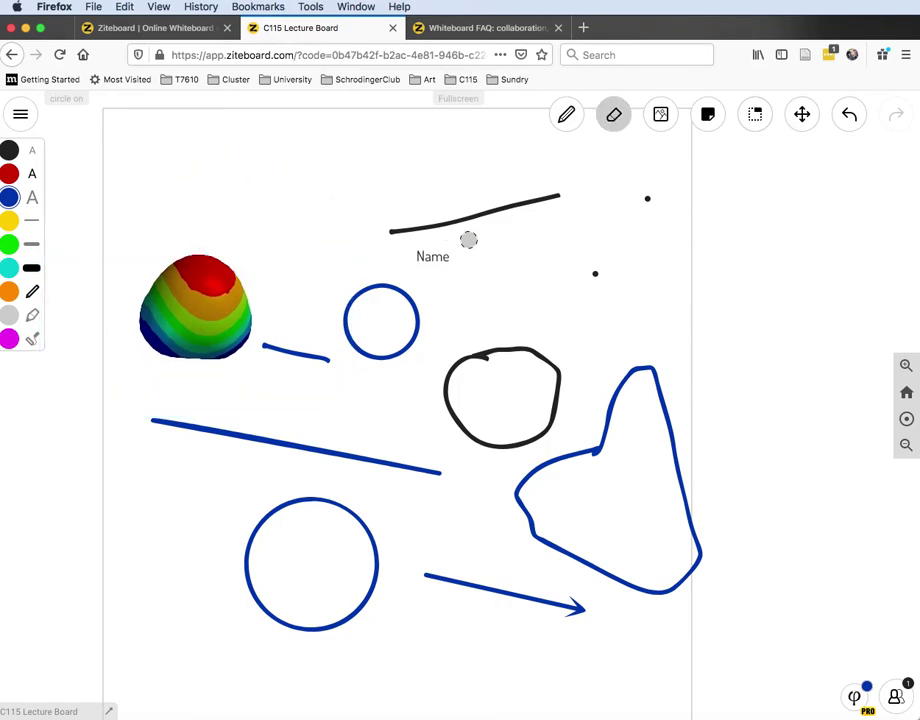
drag(469, 240, 456, 222)
drag(676, 205, 643, 199)
click(566, 115)
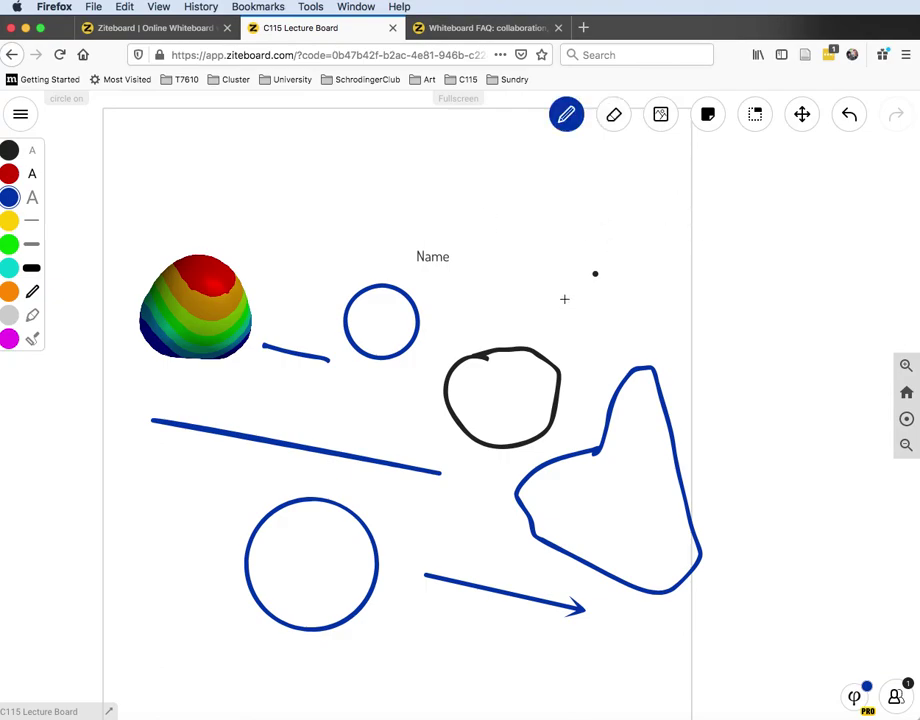
click(614, 114)
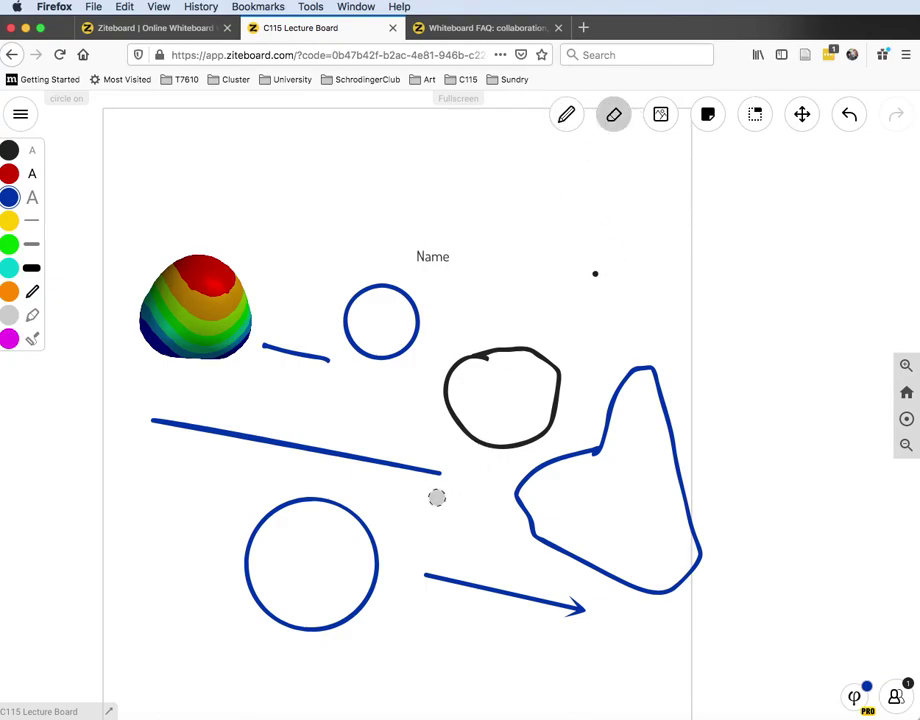
drag(437, 497, 524, 440)
key(p)
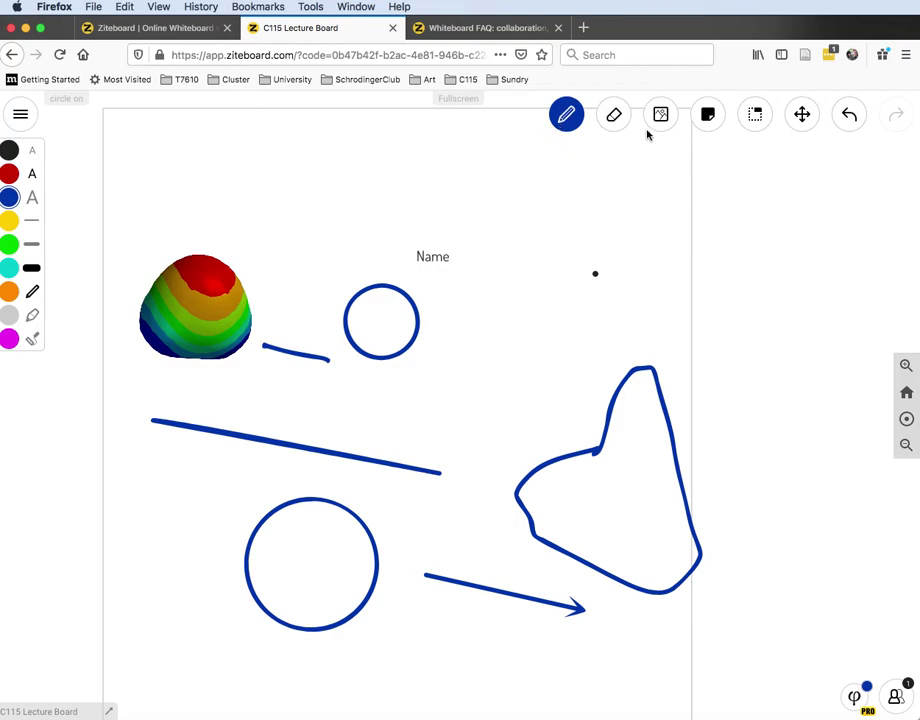
click(614, 114)
drag(649, 353, 647, 365)
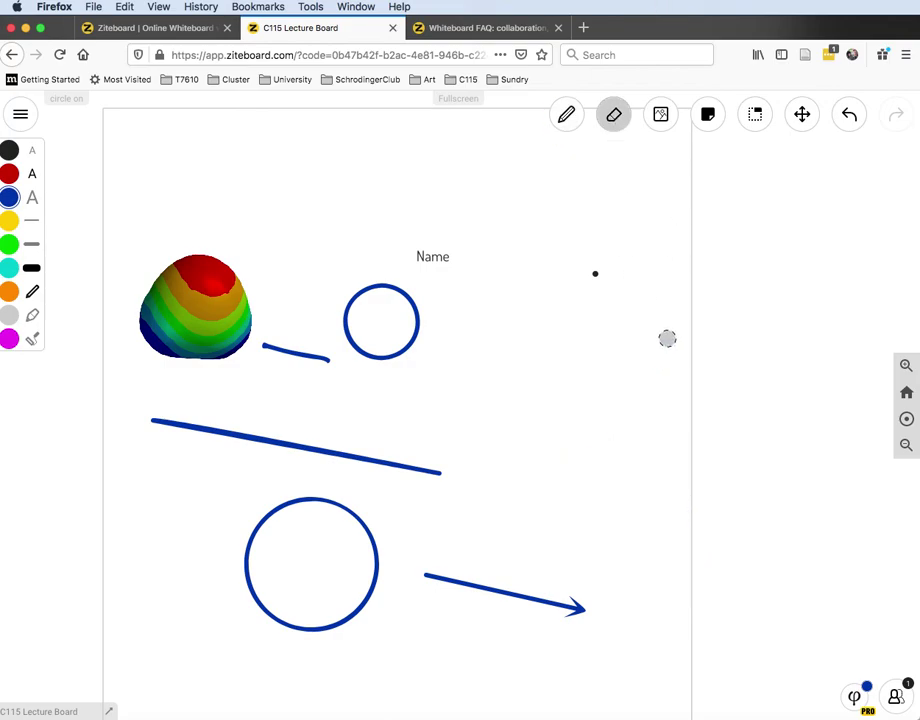
Save the board, then review the Export as options and close them without exporting.
click(20, 114)
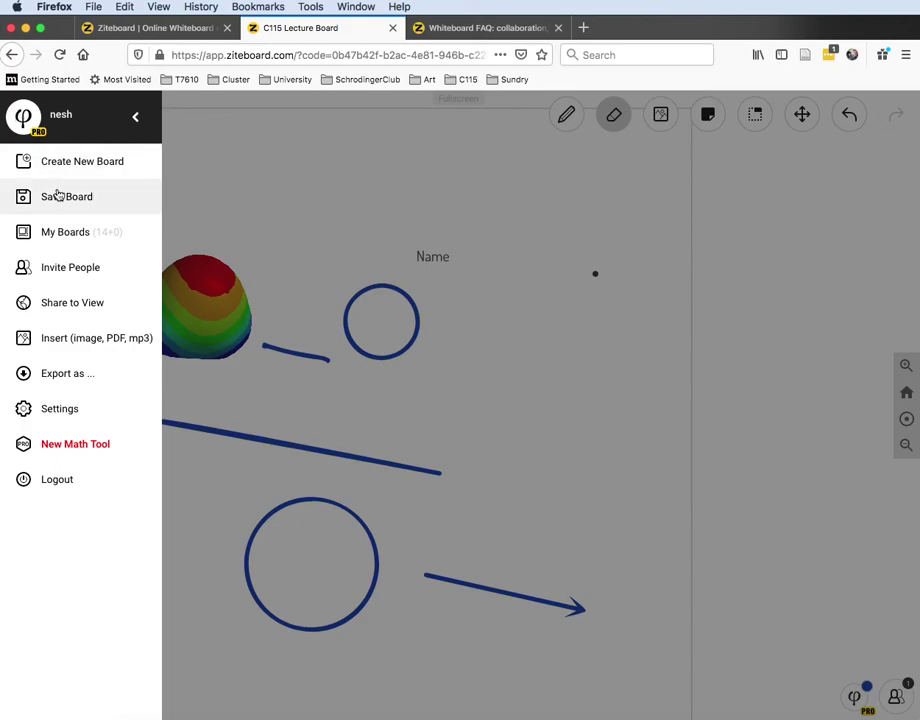
click(58, 196)
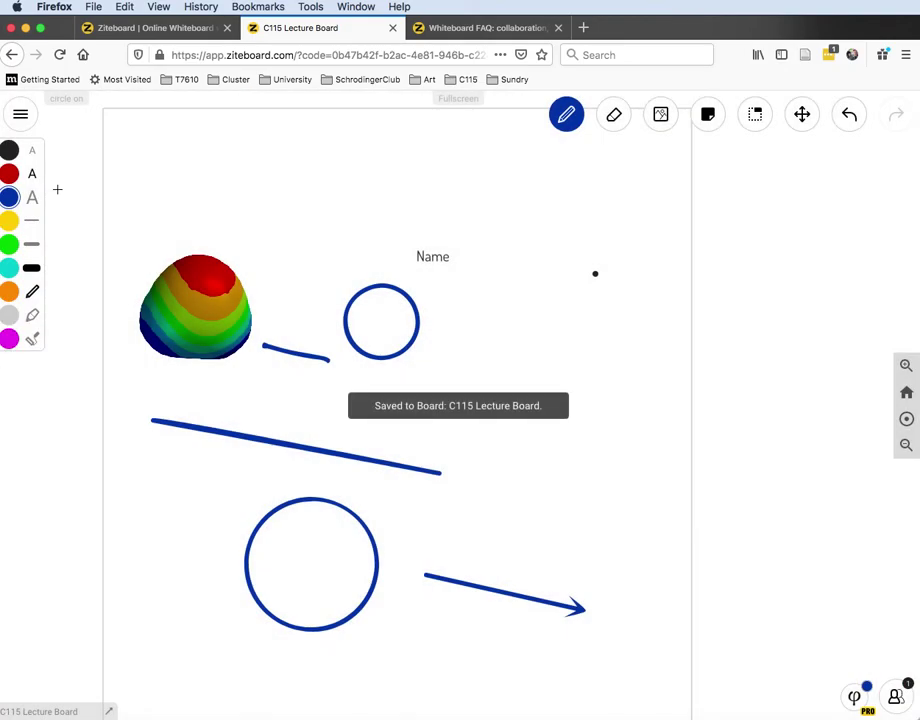
click(20, 116)
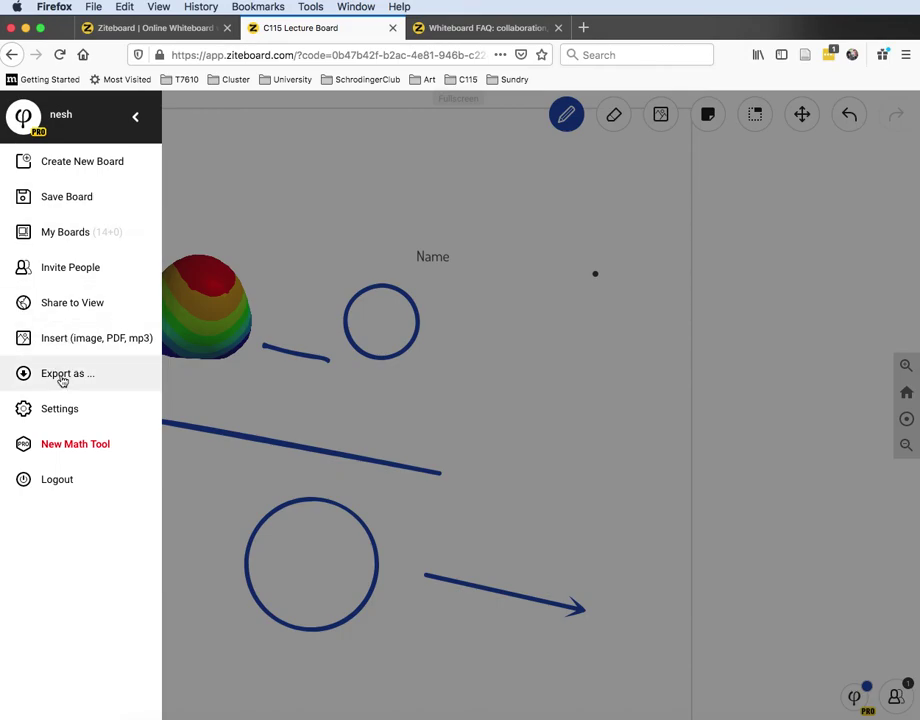
click(62, 376)
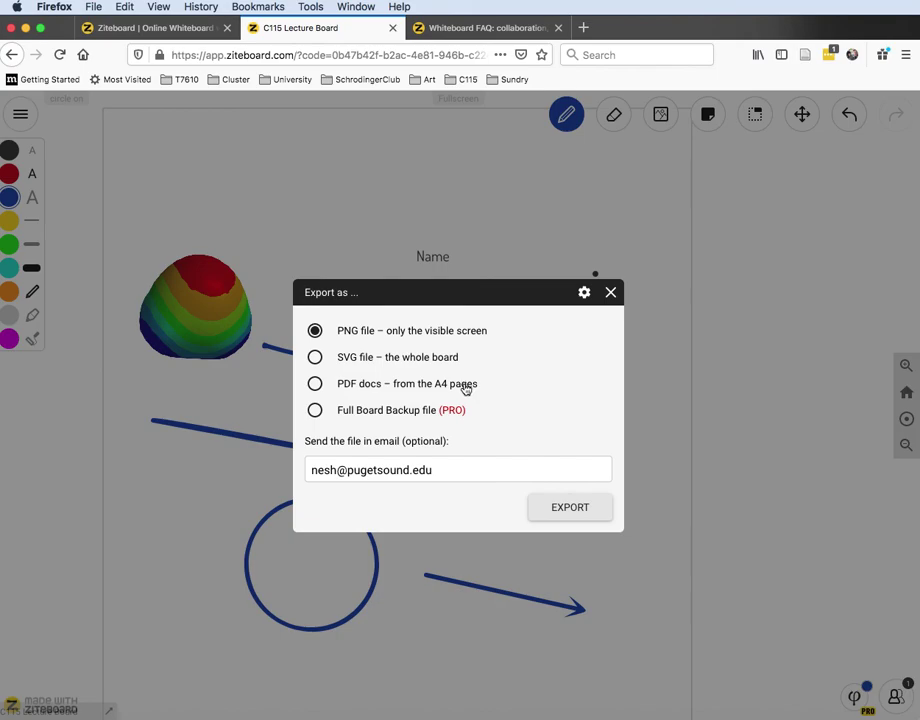
click(610, 292)
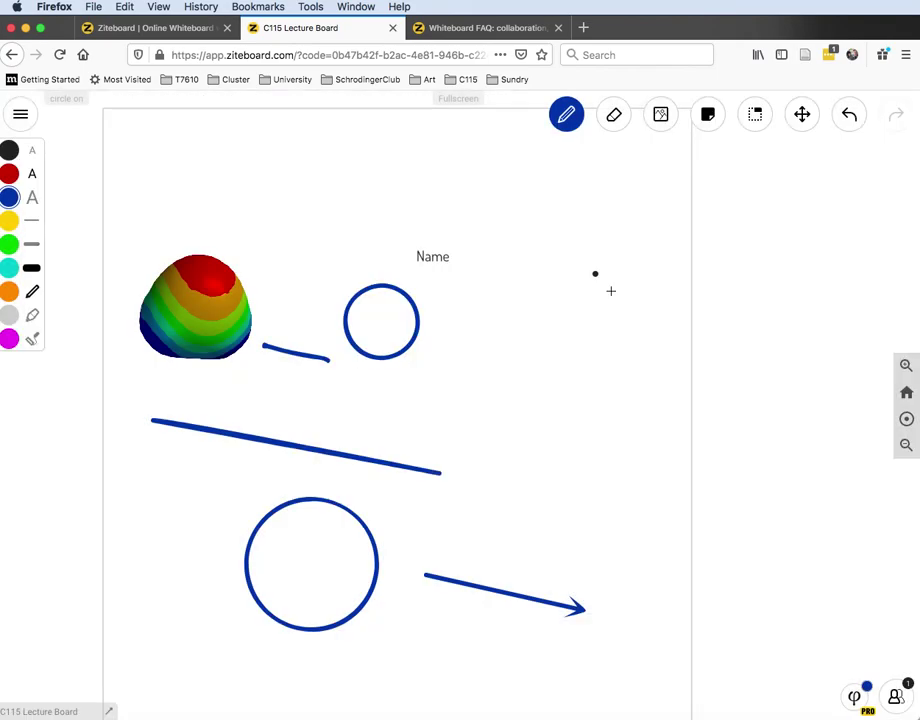